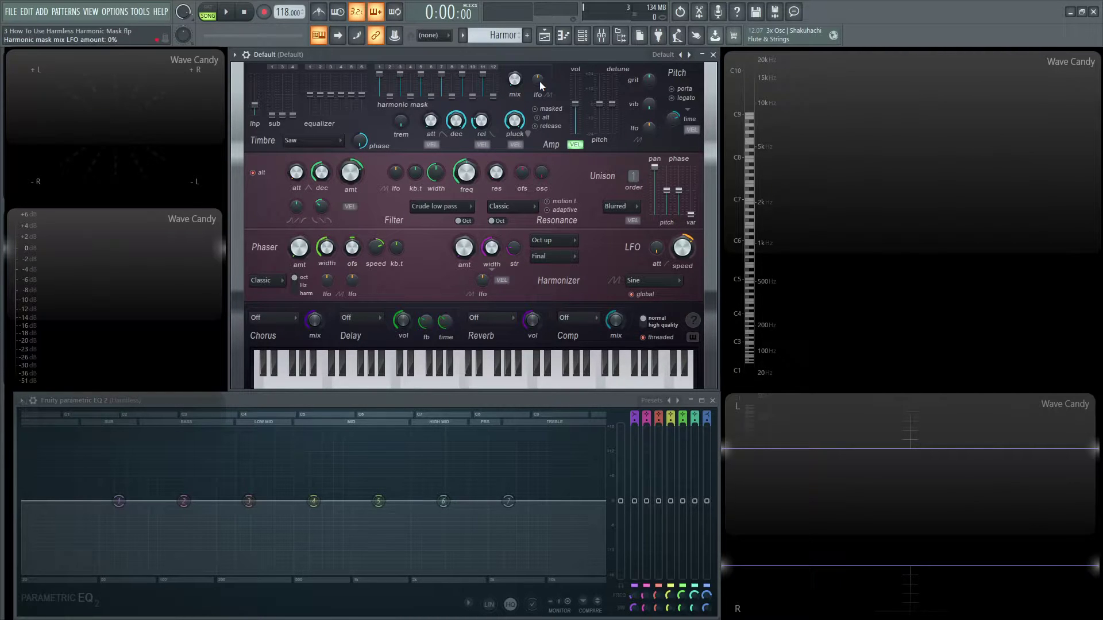
Load the Default preset in the synth and lower its master volume.
{"action": "left_click", "coordinate": [665, 55]}
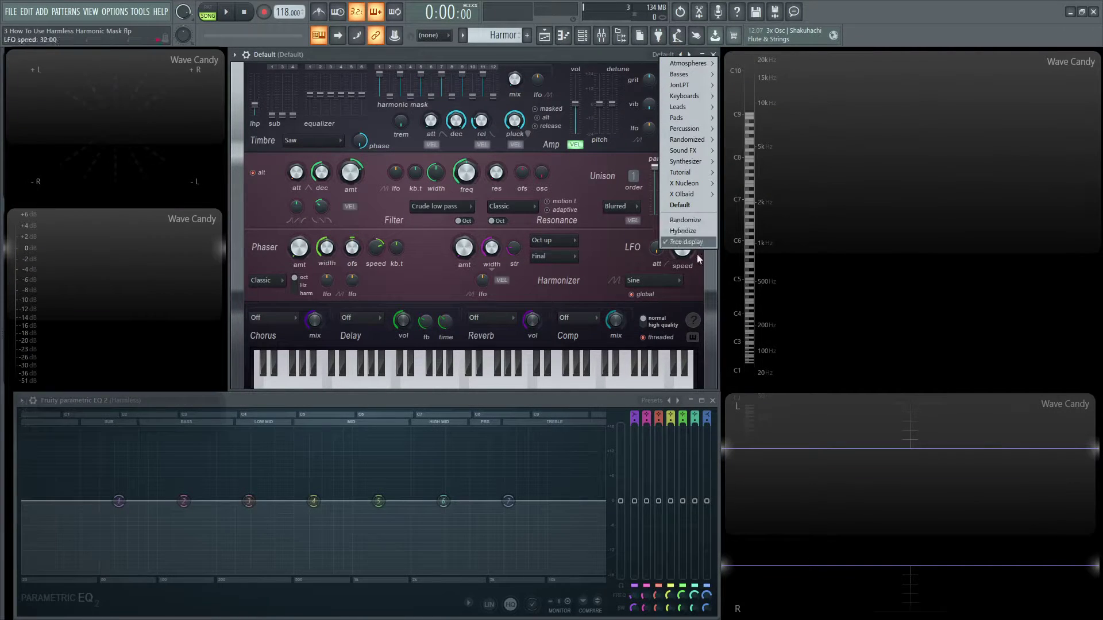
{"action": "left_click", "coordinate": [685, 206]}
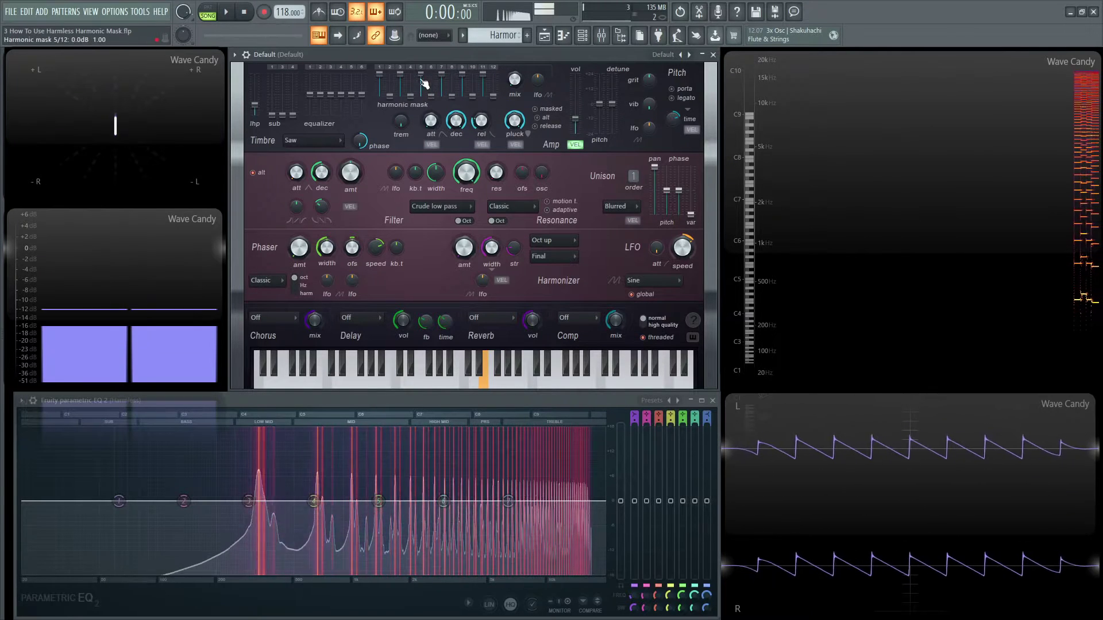
{"action": "left_click_drag", "start_coordinate": [421, 75], "coordinate": [421, 92]}
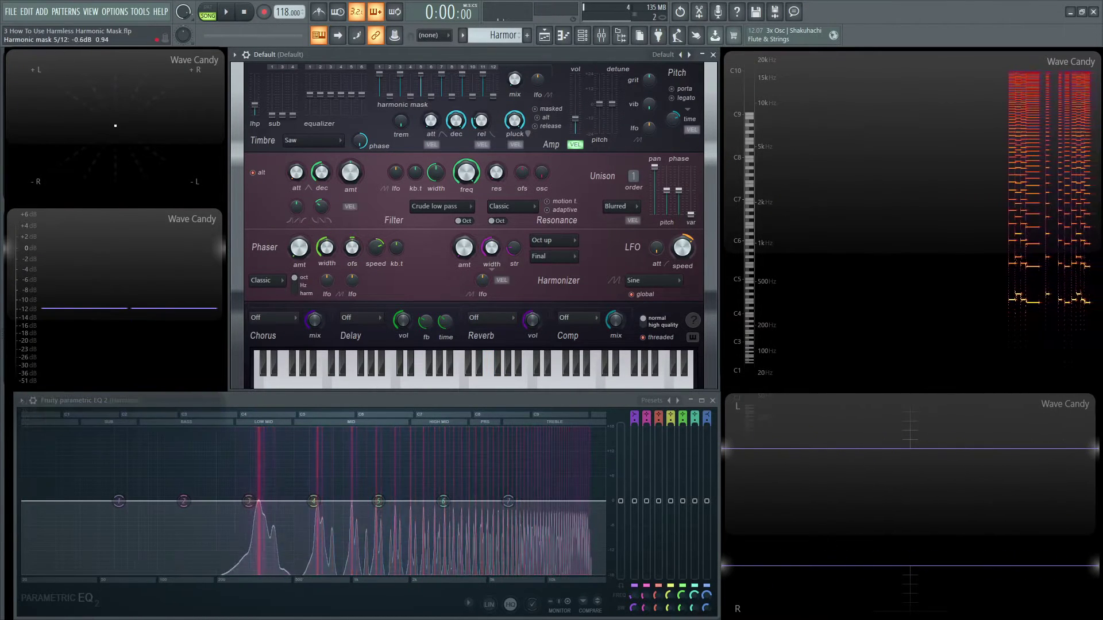
{"action": "left_click_drag", "start_coordinate": [575, 119], "coordinate": [575, 123]}
Set the harmonic mask mix to 100% and play several notes to audition the masked saw sound.
{"action": "left_click_drag", "start_coordinate": [514, 80], "coordinate": [517, 84]}
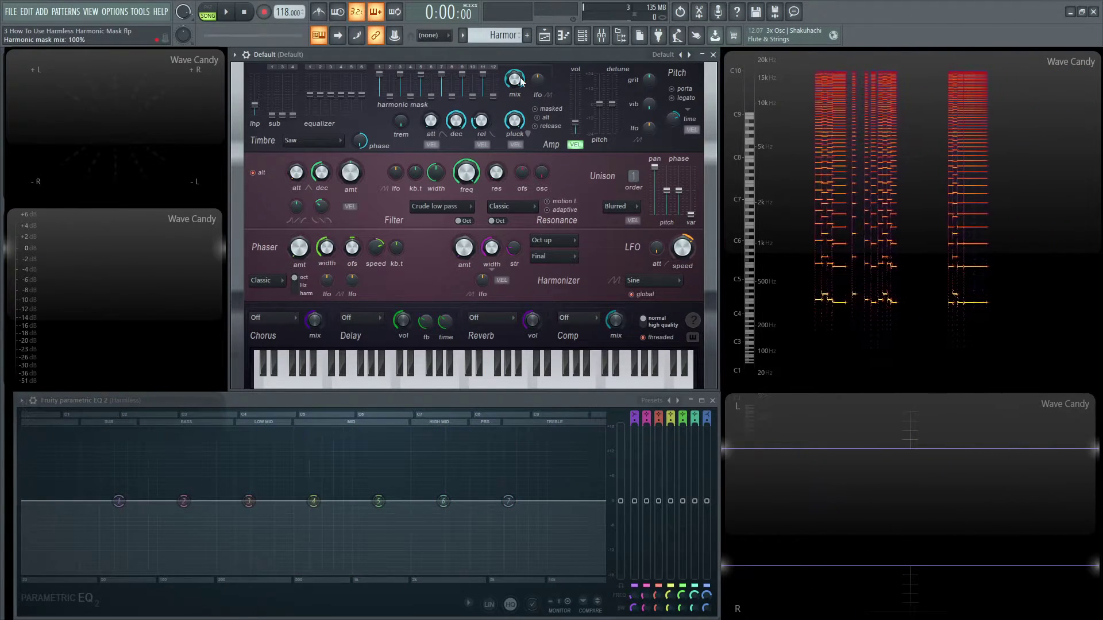
{"action": "key", "text": "v"}
{"action": "key", "text": "b"}
{"action": "key", "text": "b"}
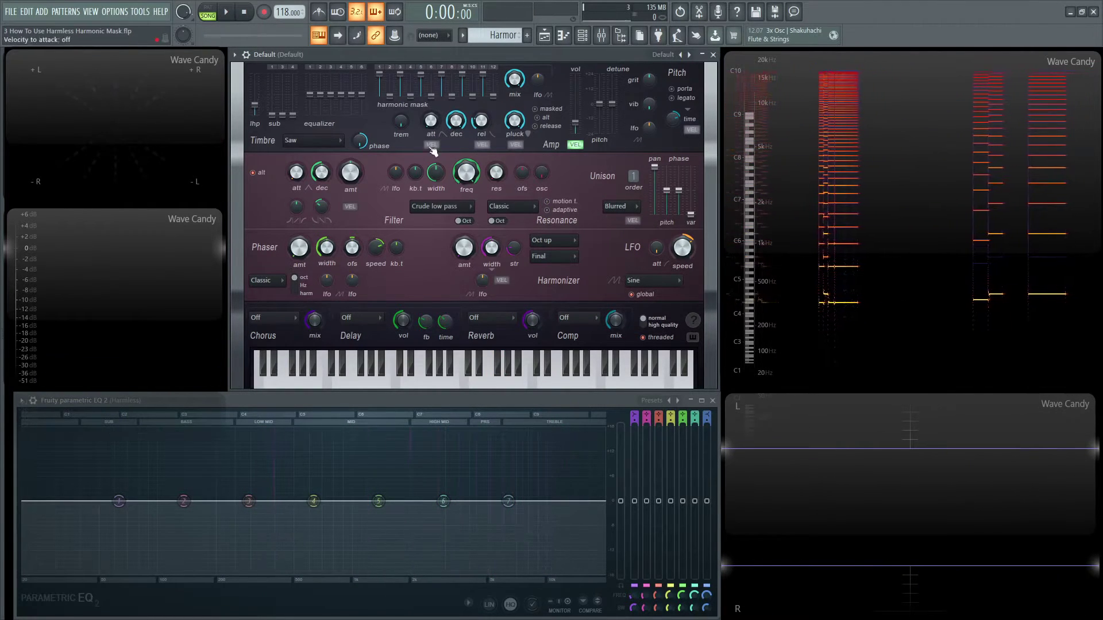
{"action": "left_click_drag", "start_coordinate": [421, 74], "coordinate": [427, 80]}
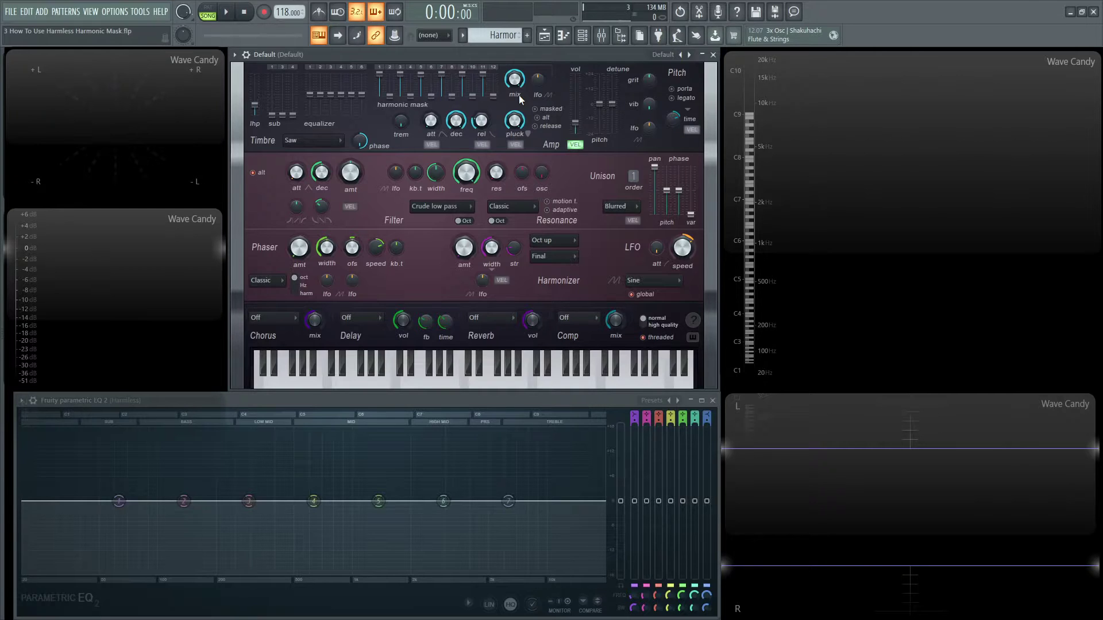
{"action": "key", "text": "n"}
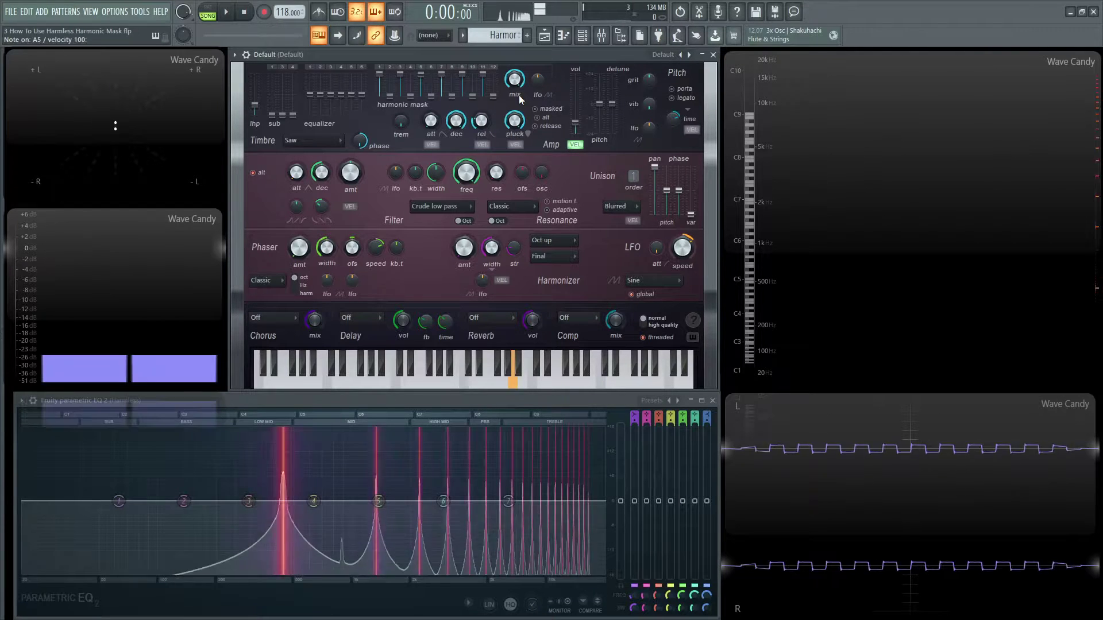
{"action": "key", "text": "b"}
{"action": "key", "text": "v"}
{"action": "key", "text": "c"}
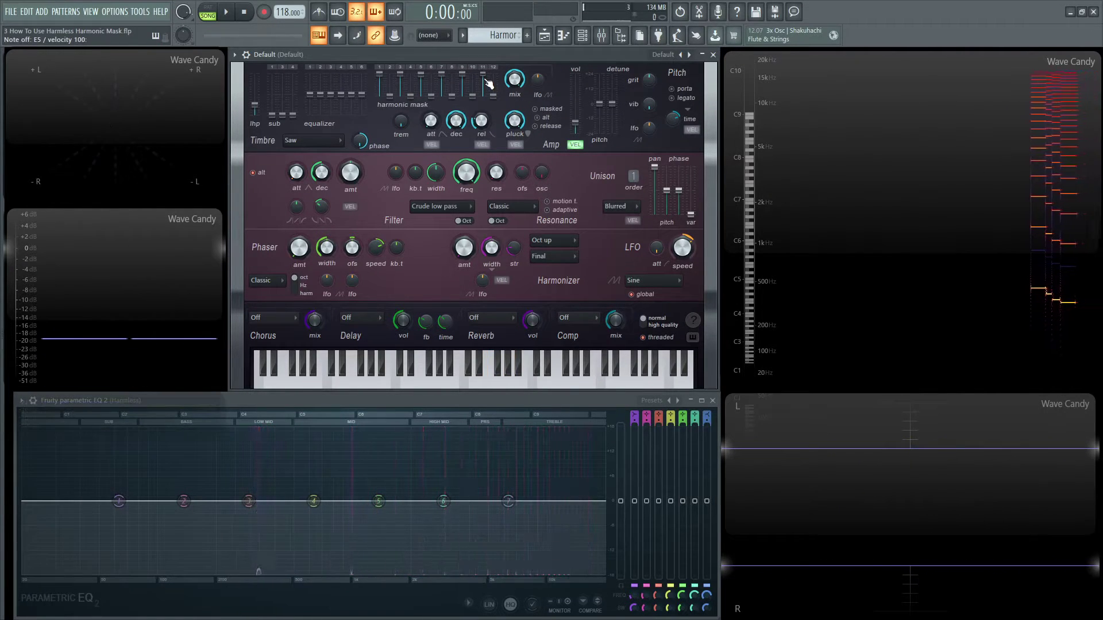
Pull down every raised harmonic mask slider except the first one to zero.
{"action": "mouse_move", "coordinate": [484, 77]}
{"action": "left_mouse_down"}
{"action": "mouse_move", "coordinate": [485, 98]}
{"action": "mouse_move", "coordinate": [463, 98]}
{"action": "left_mouse_up"}
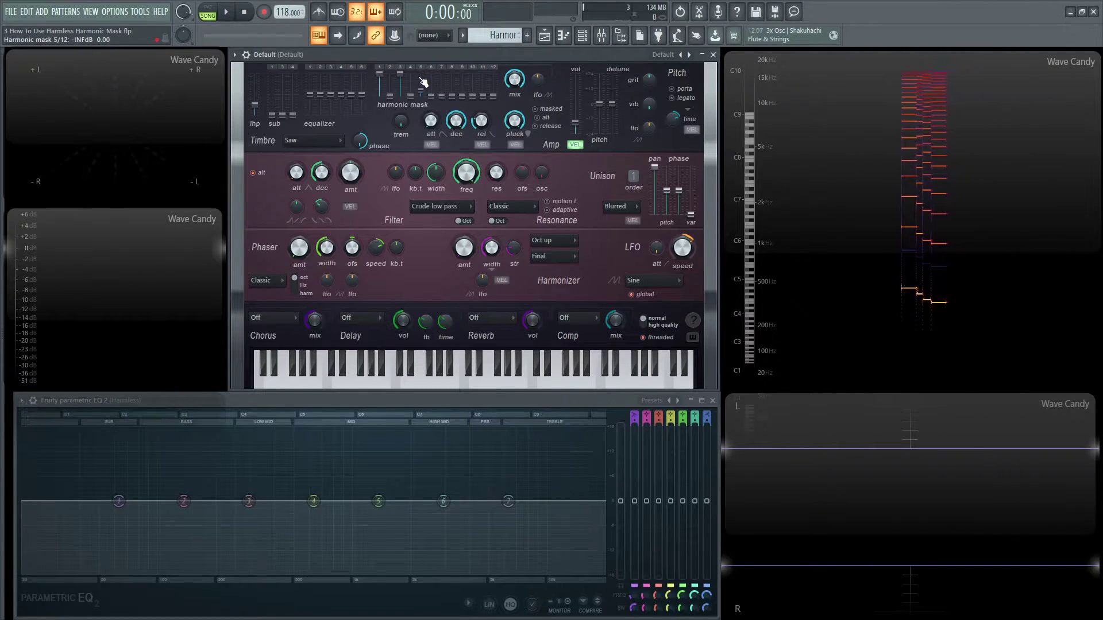
{"action": "mouse_move", "coordinate": [389, 96]}
{"action": "left_mouse_down"}
{"action": "mouse_move", "coordinate": [390, 75]}
{"action": "mouse_move", "coordinate": [391, 98]}
{"action": "left_mouse_up"}
{"action": "key", "text": "r"}
Set the filter frequency to 43% and play notes to audition the filtered tone.
{"action": "mouse_move", "coordinate": [470, 184]}
{"action": "left_mouse_down"}
{"action": "mouse_move", "coordinate": [470, 201]}
{"action": "mouse_move", "coordinate": [473, 183]}
{"action": "left_mouse_up"}
{"action": "key", "text": "y"}
{"action": "key", "text": "e"}
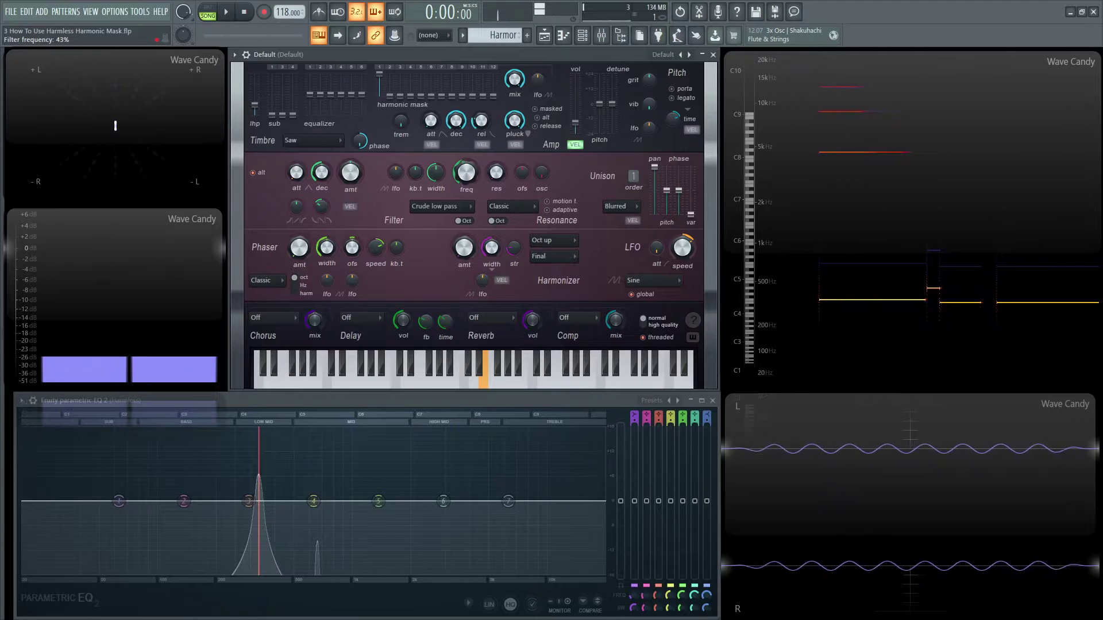
{"action": "left_click_drag", "start_coordinate": [466, 173], "coordinate": [467, 161]}
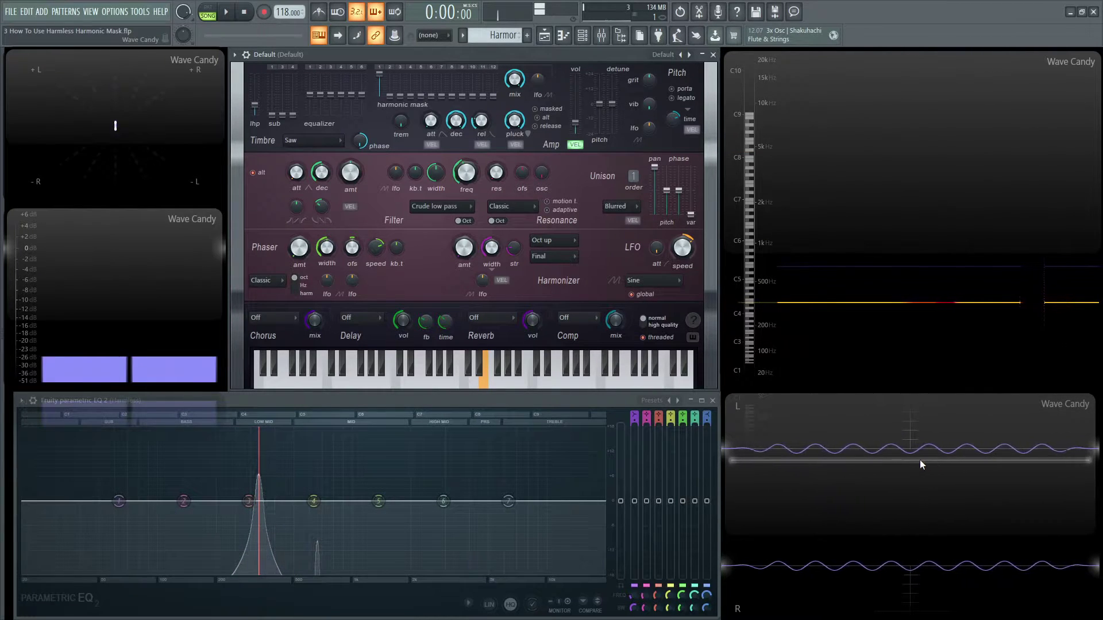
{"action": "key", "text": "e"}
{"action": "key", "text": "r"}
{"action": "key", "text": "e"}
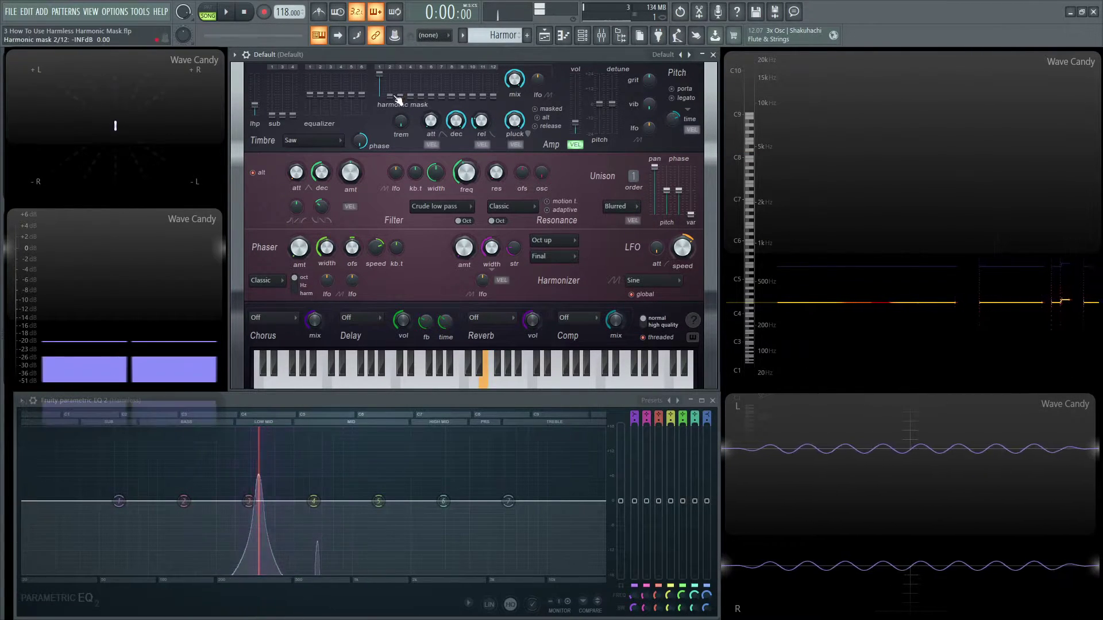
Raise harmonic mask sliders 2 to 8 to partial levels and increase the filter frequency.
{"action": "left_click_drag", "start_coordinate": [404, 103], "coordinate": [410, 79]}
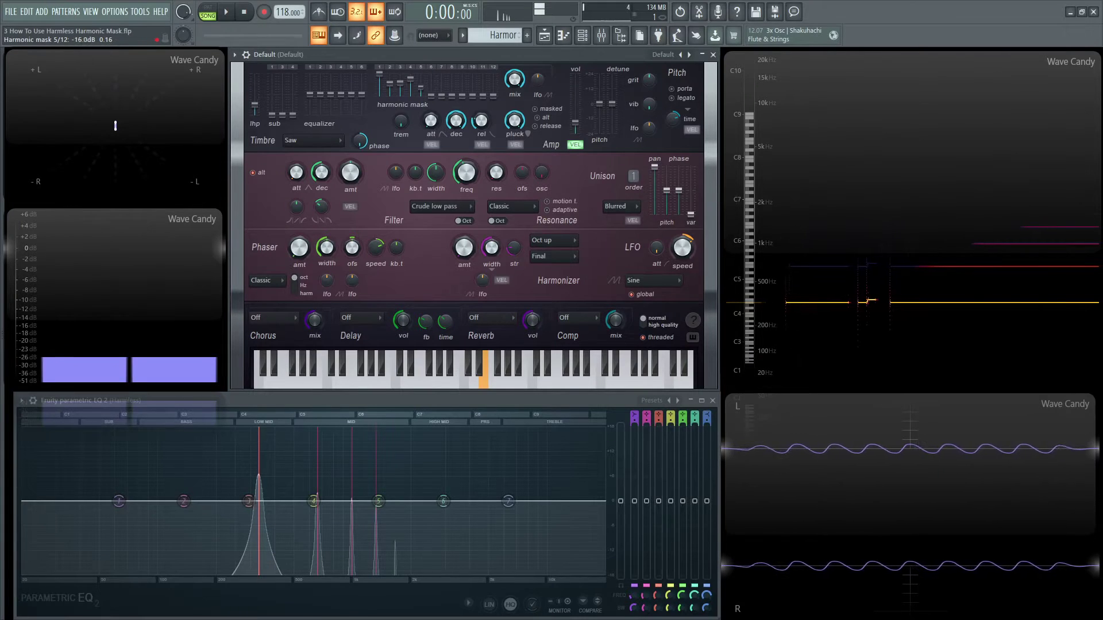
{"action": "left_click_drag", "start_coordinate": [431, 88], "coordinate": [431, 81]}
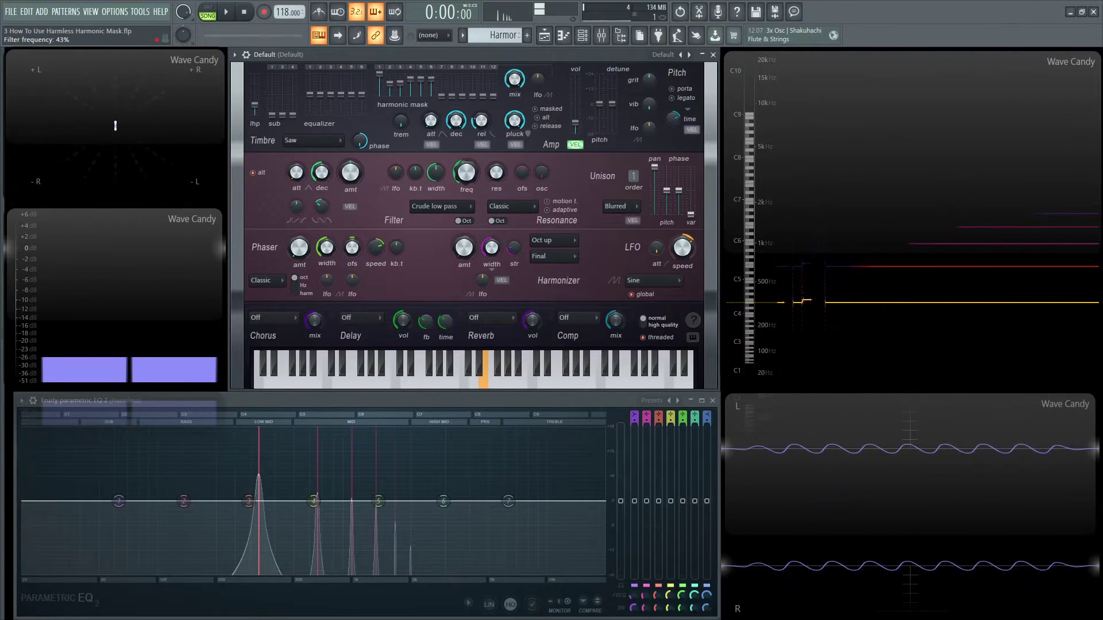
{"action": "left_click_drag", "start_coordinate": [476, 172], "coordinate": [476, 150]}
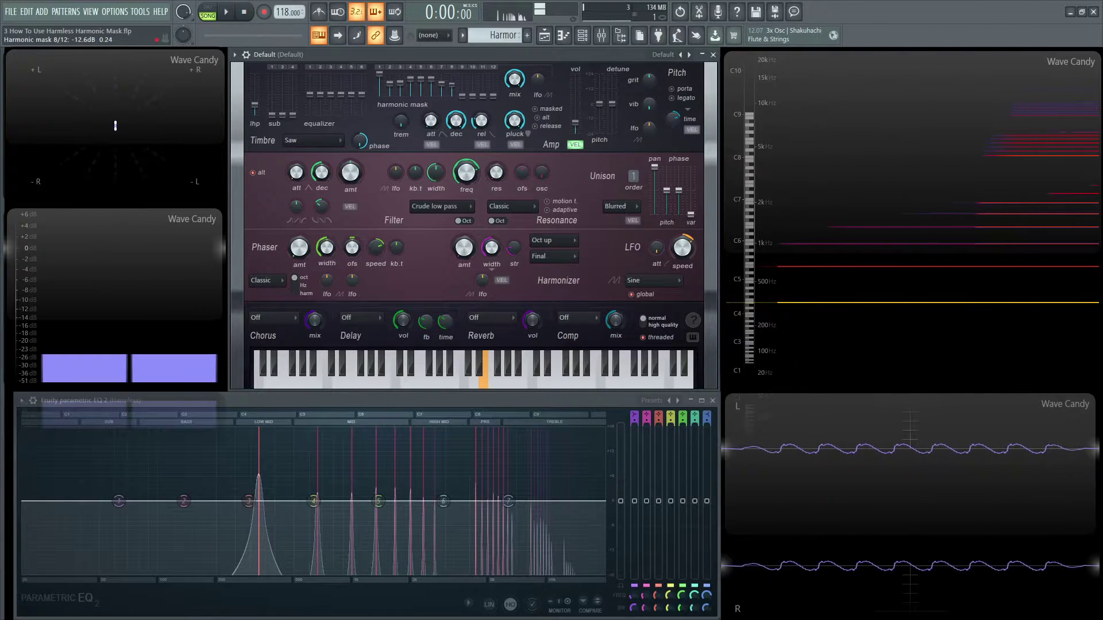
Play several notes to audition the reshaped harmonic mask.
{"action": "key", "text": "n"}
{"action": "key", "text": "c"}
{"action": "key", "text": "v"}
{"action": "key", "text": "b"}
{"action": "key", "text": "c"}
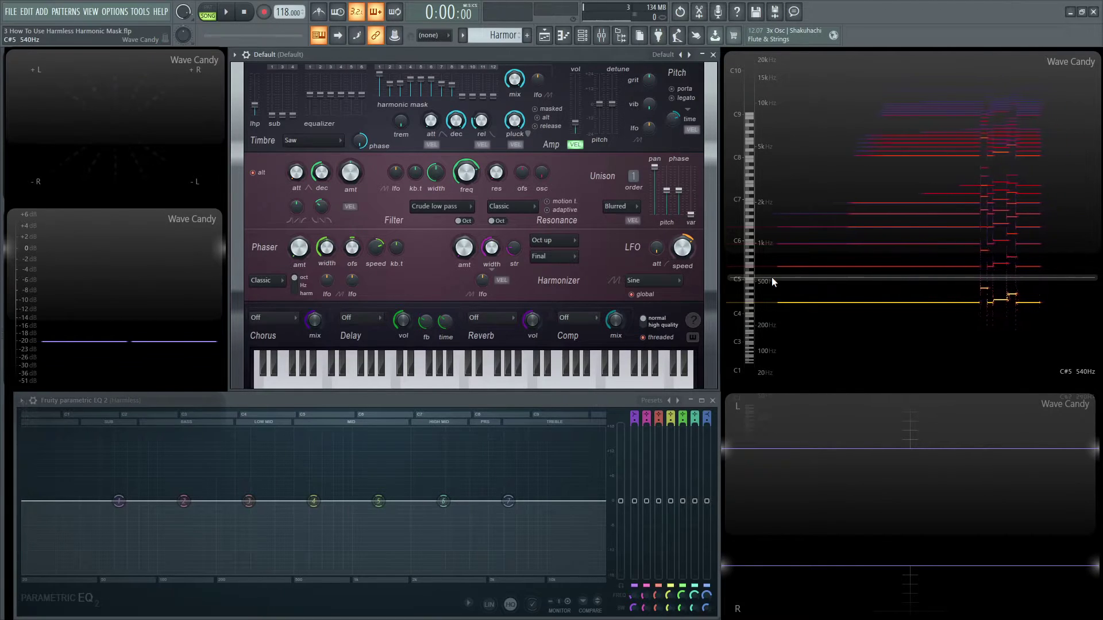
{"action": "key", "text": "c"}
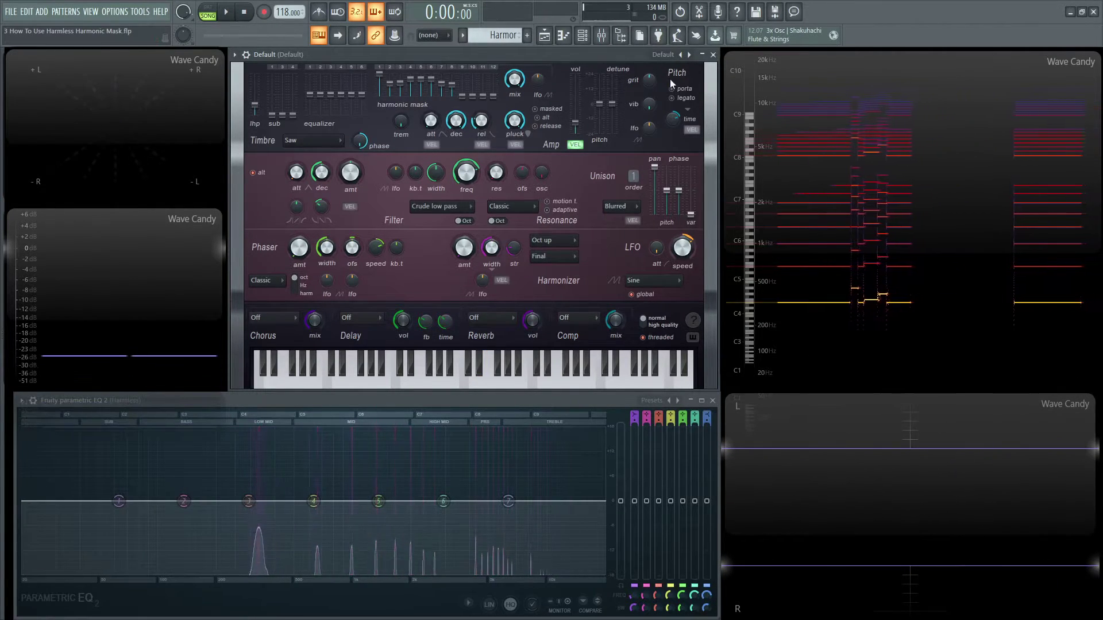
Reload the Default preset, set the LFO shape to Pulse and play a note with the modulated harmonic mask mix.
{"action": "left_click", "coordinate": [669, 55]}
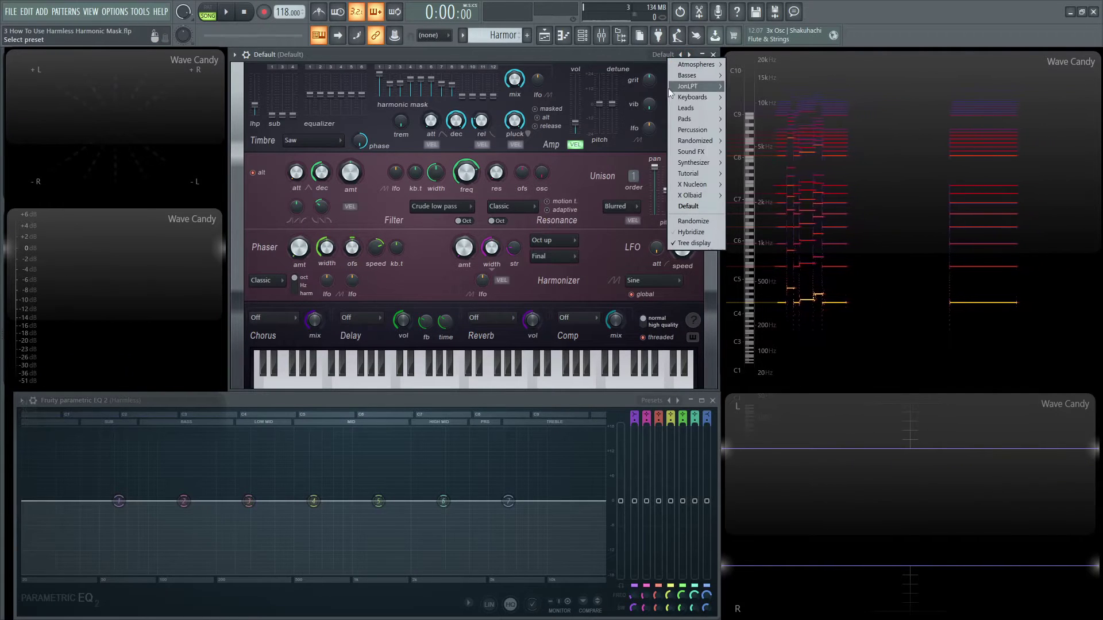
{"action": "left_click", "coordinate": [688, 204]}
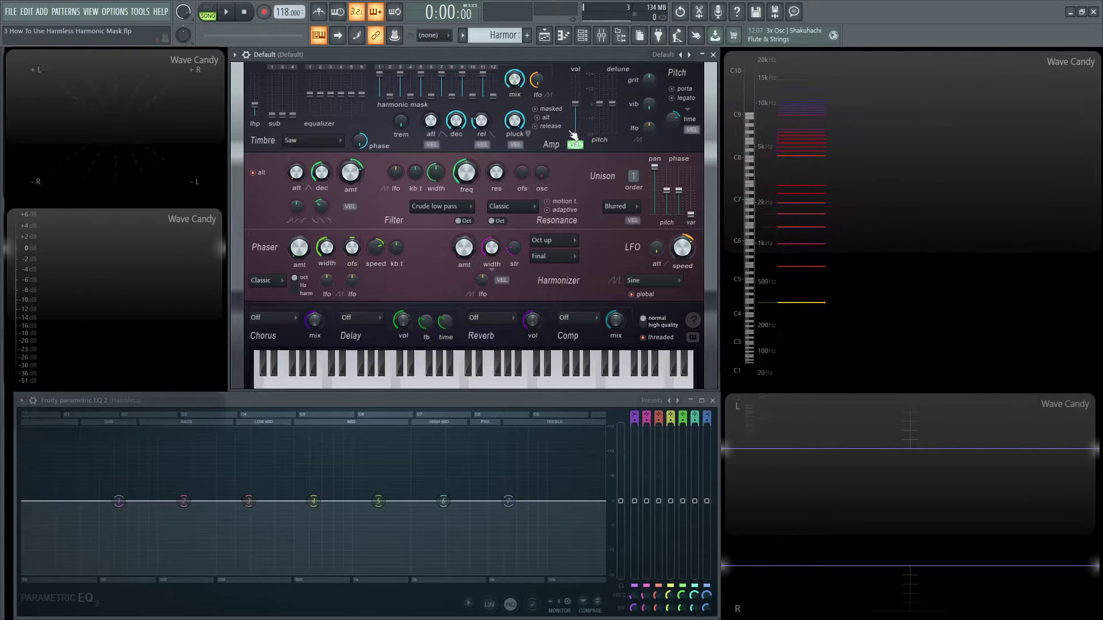
{"action": "left_click", "coordinate": [655, 281]}
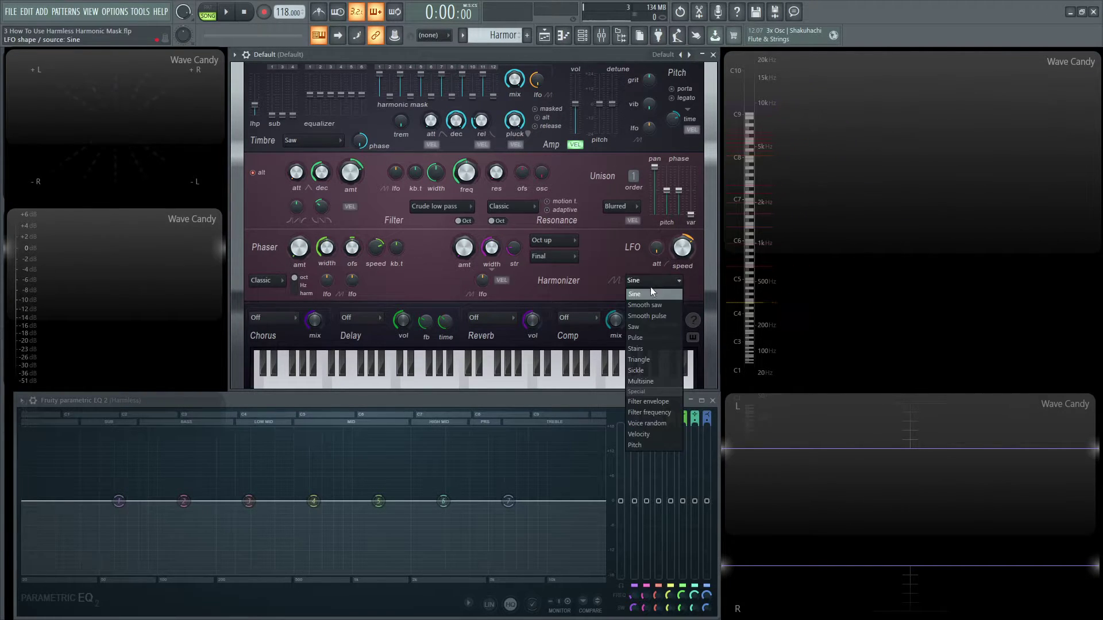
{"action": "left_click", "coordinate": [661, 337]}
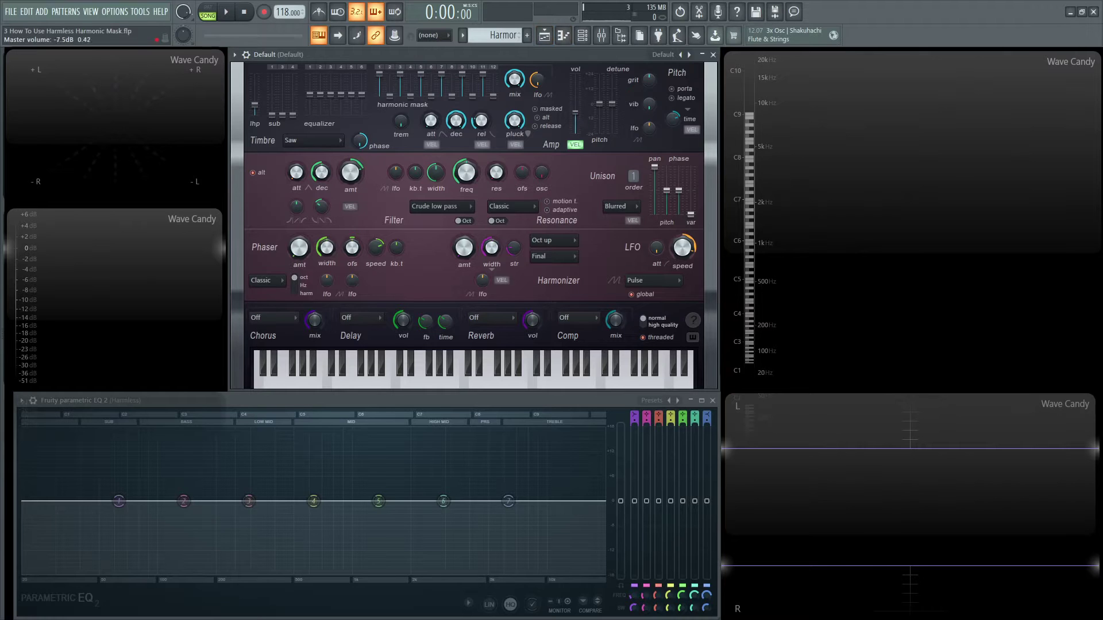
{"action": "key", "text": "c"}
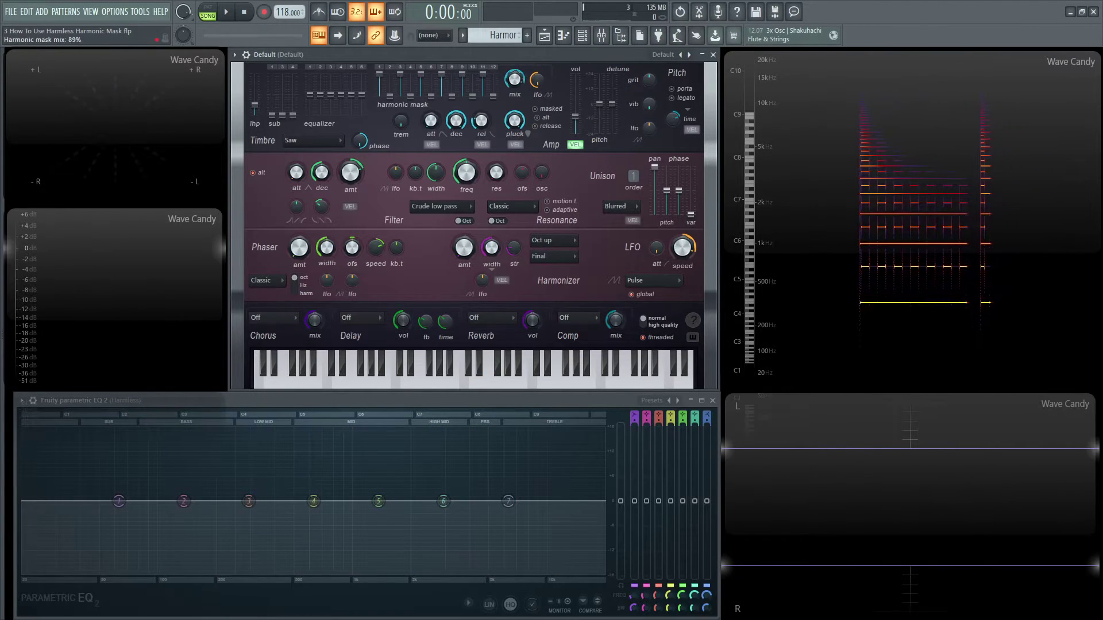
Rebalance the harmonic mask mix against an LFO amount of 100%, playing notes to hear the modulation.
{"action": "left_click_drag", "start_coordinate": [514, 79], "coordinate": [515, 65]}
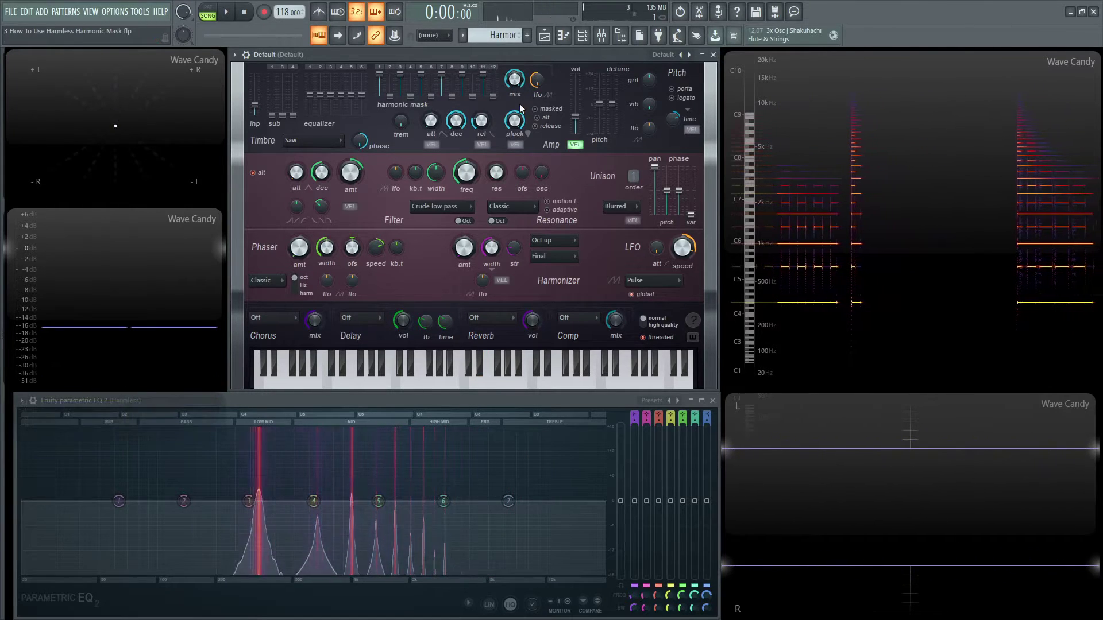
{"action": "key", "text": "e"}
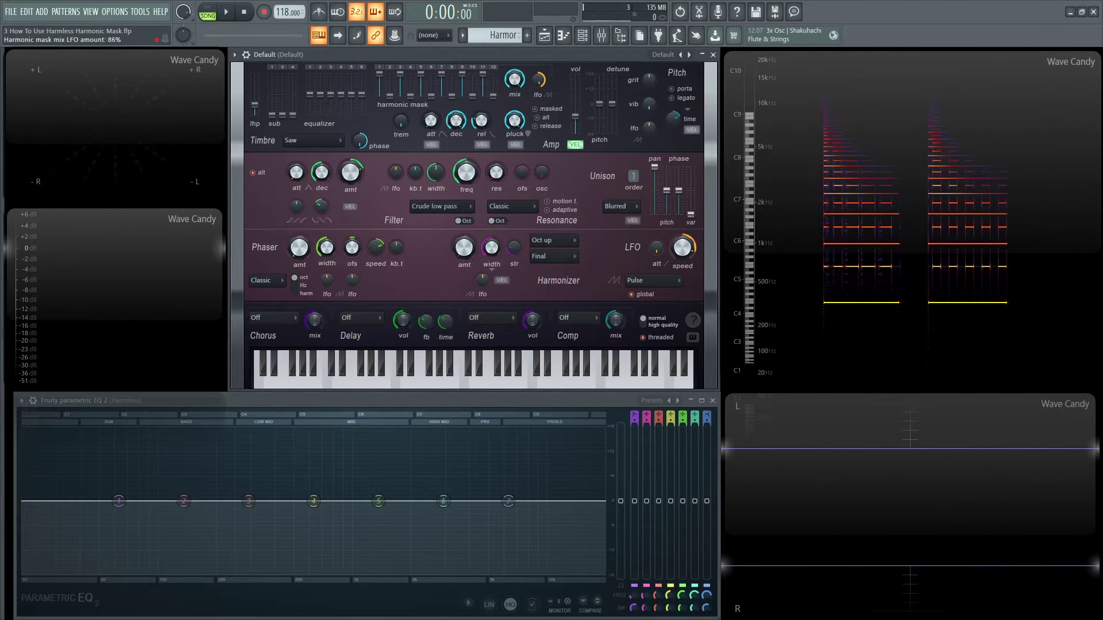
{"action": "left_click_drag", "start_coordinate": [538, 79], "coordinate": [519, 113]}
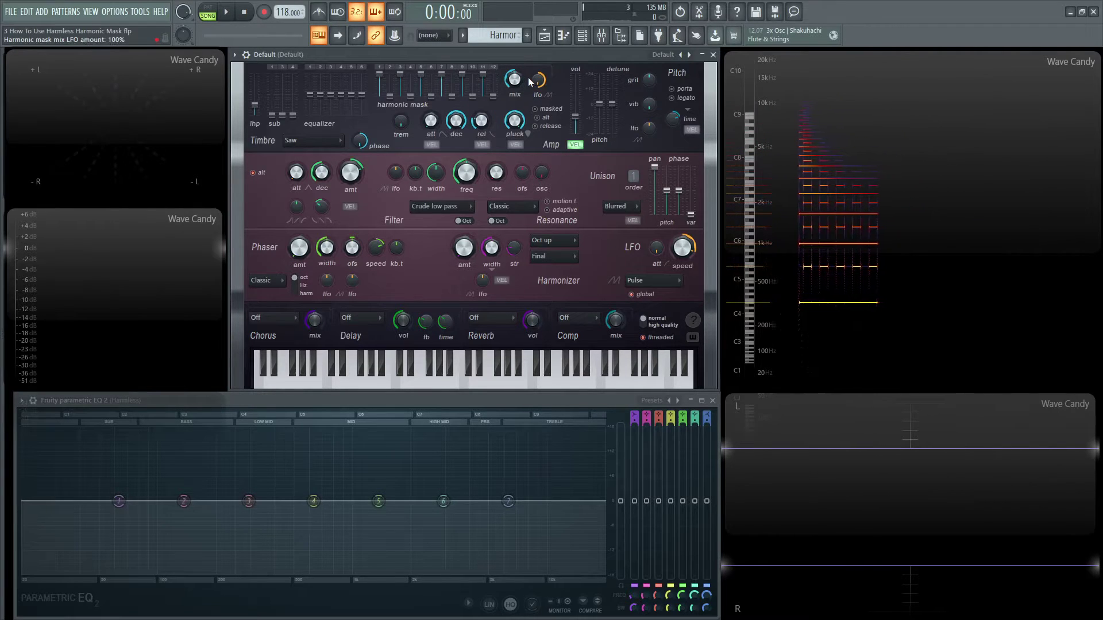
{"action": "key", "text": "e"}
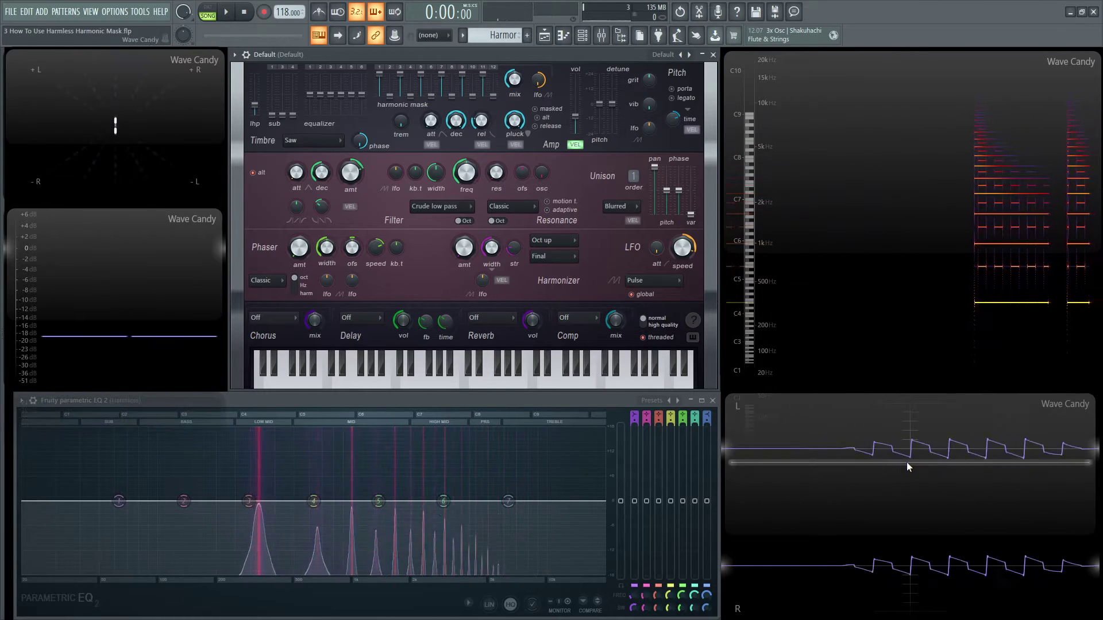
{"action": "key", "text": "c"}
{"action": "key", "text": "c"}
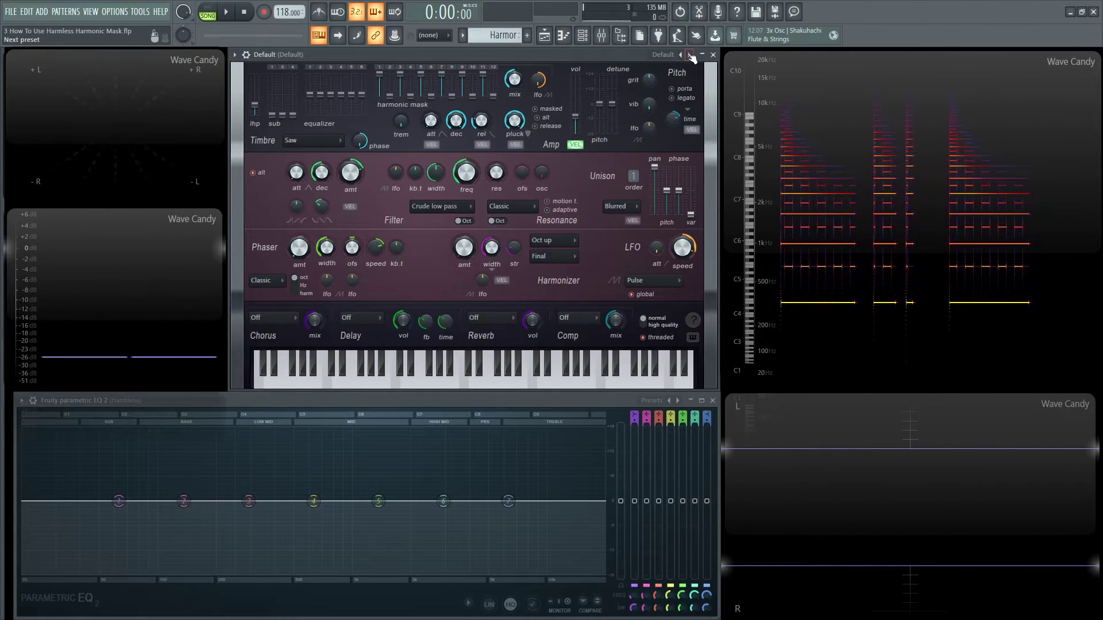
Reload the Default preset, lower the master volume to -11.3 dB and play the sound.
{"action": "left_click", "coordinate": [670, 55]}
{"action": "left_click", "coordinate": [679, 201]}
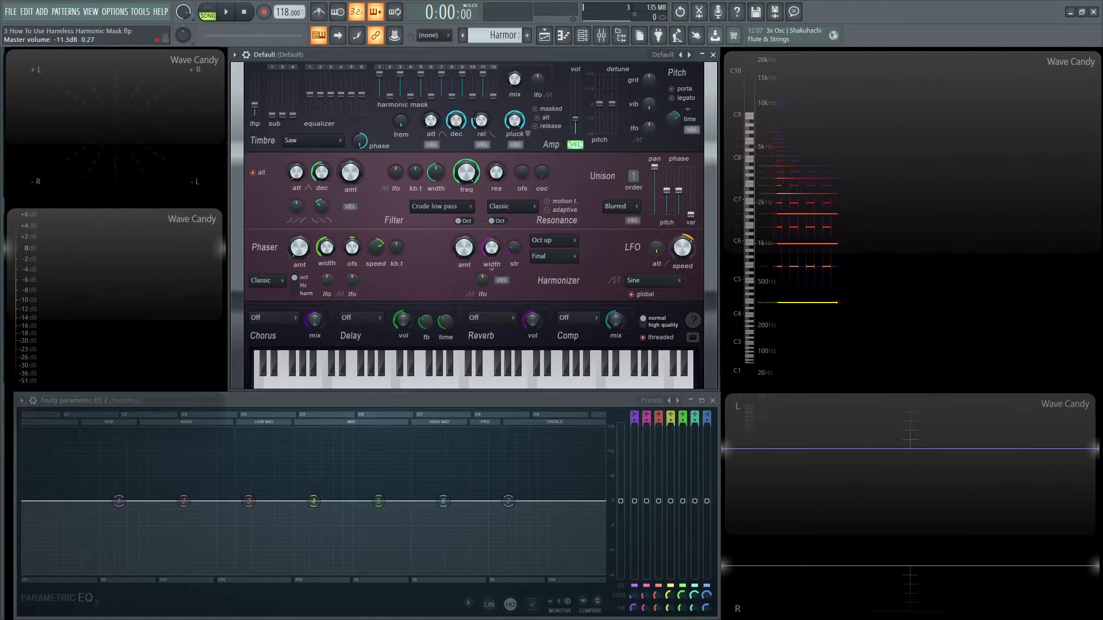
{"action": "key", "text": "c"}
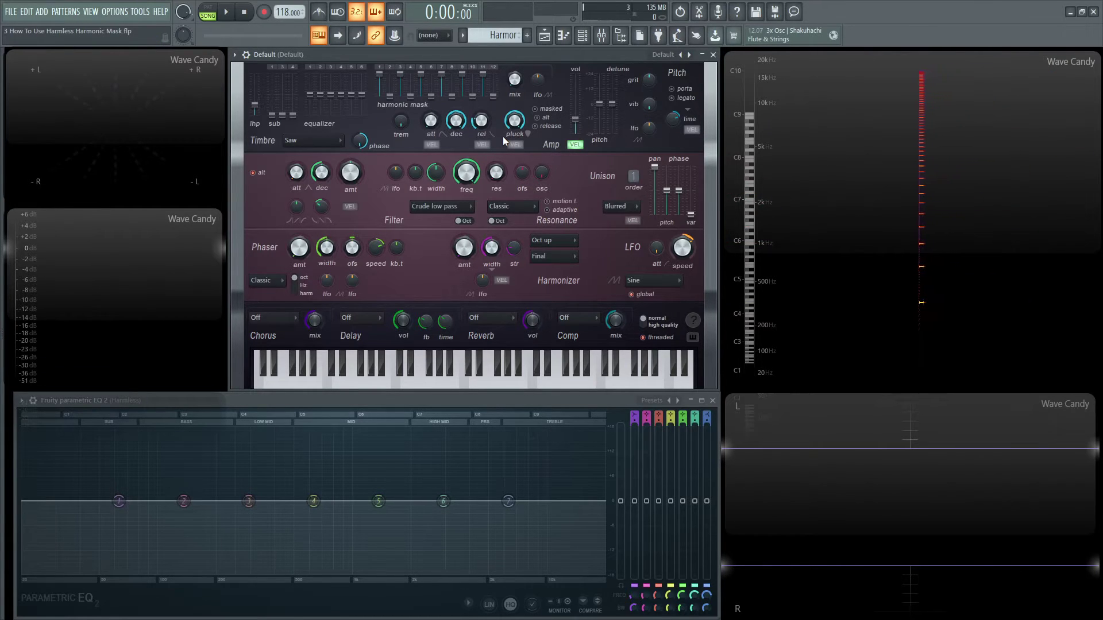
{"action": "key", "text": "c"}
Raise the stereo tremolo depth to 100% while playing notes, and return it to zero.
{"action": "left_click_drag", "start_coordinate": [401, 122], "coordinate": [401, 91]}
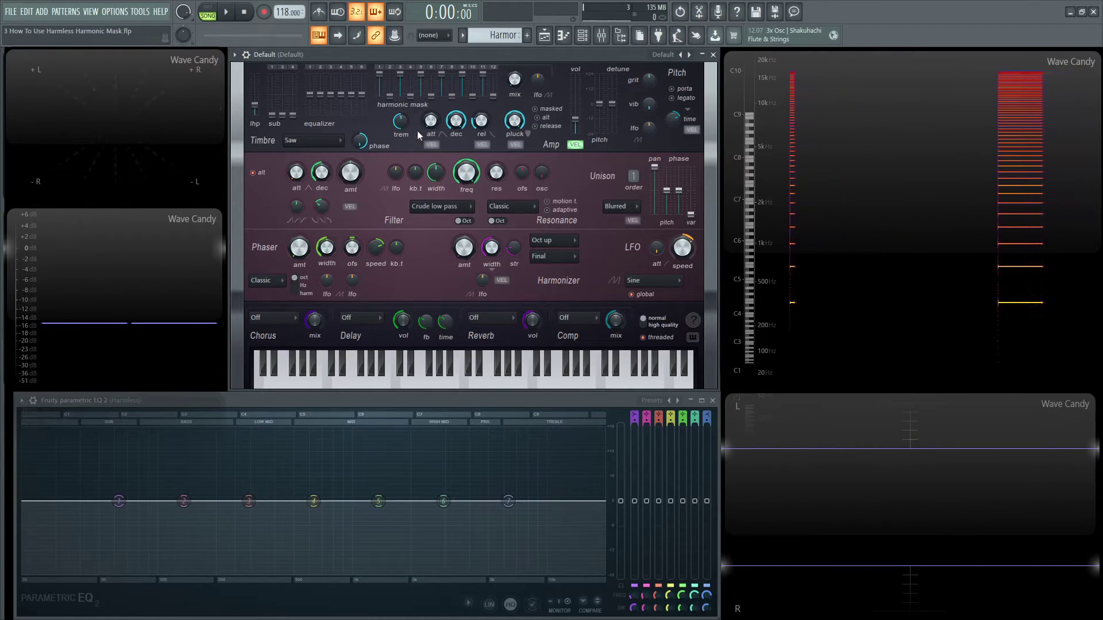
{"action": "left_click_drag", "start_coordinate": [401, 129], "coordinate": [401, 117]}
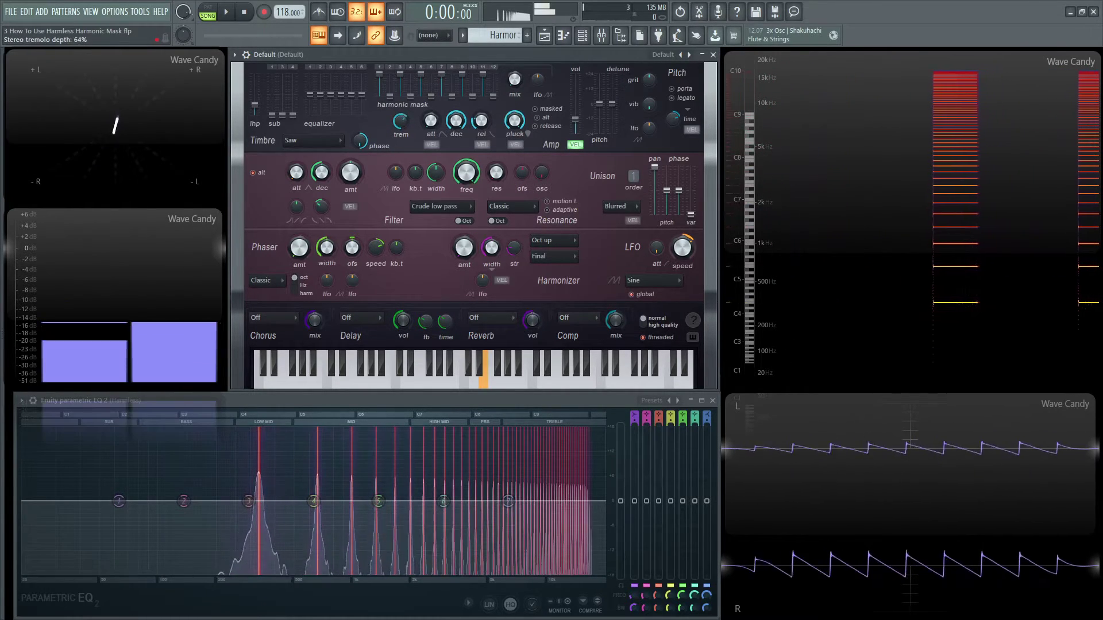
{"action": "key", "text": "x"}
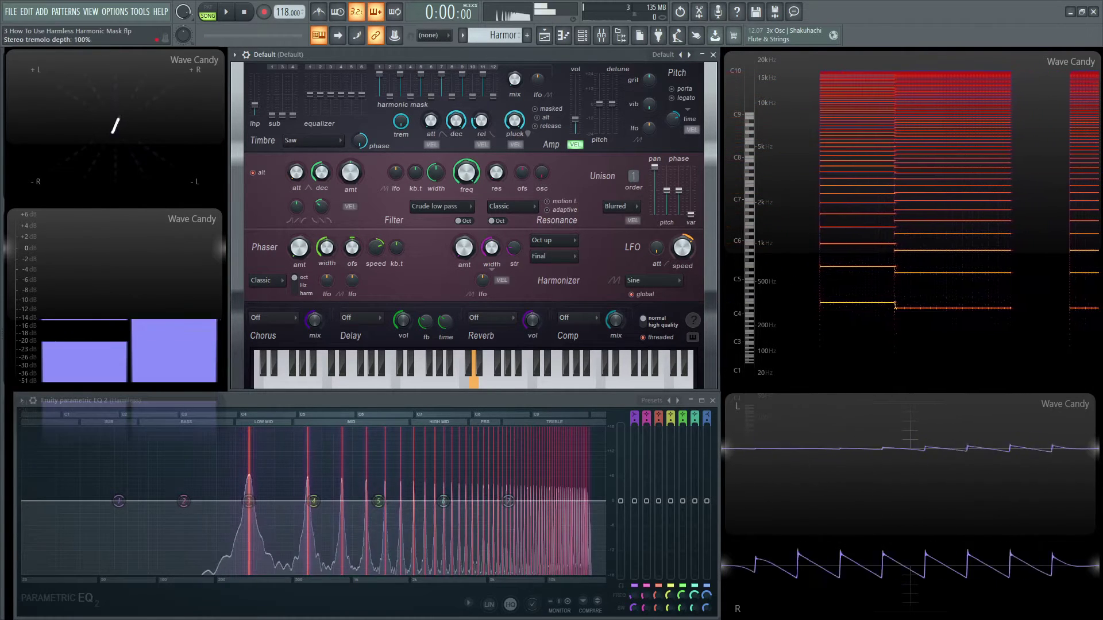
{"action": "left_click_drag", "start_coordinate": [401, 121], "coordinate": [401, 179]}
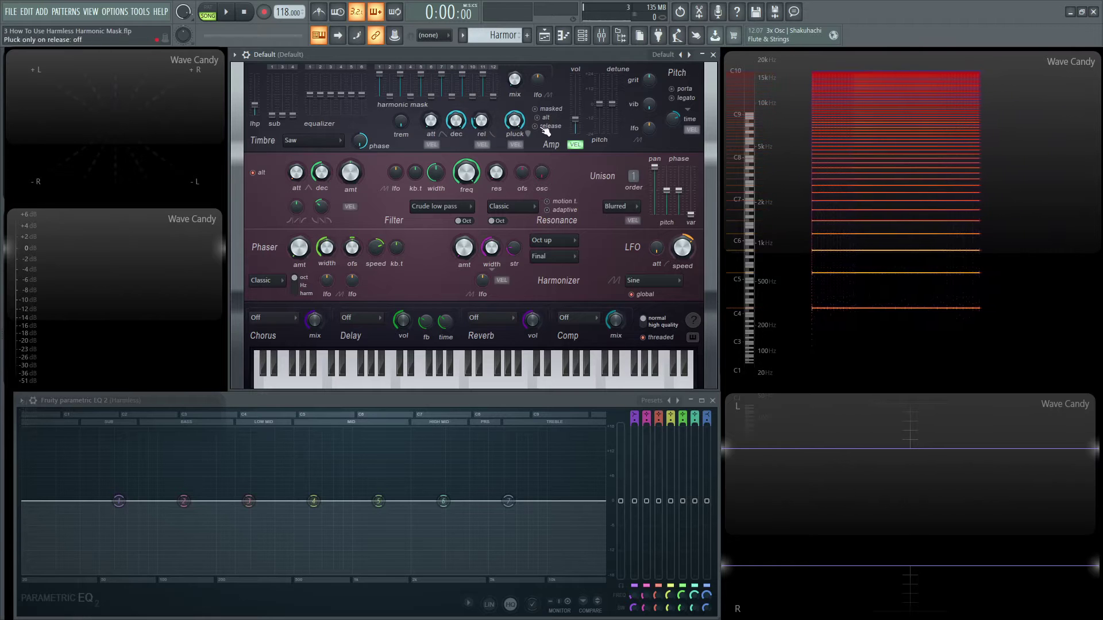
Lengthen the volume envelope attack and play notes to hear the slower onset.
{"action": "left_click_drag", "start_coordinate": [431, 123], "coordinate": [431, 106]}
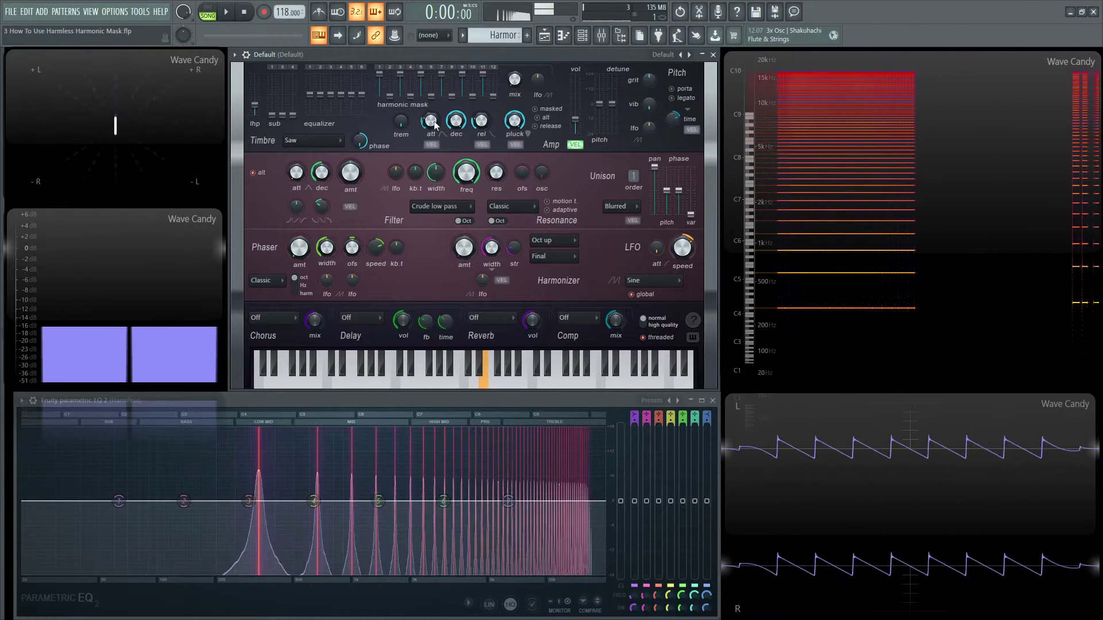
{"action": "key", "text": "c"}
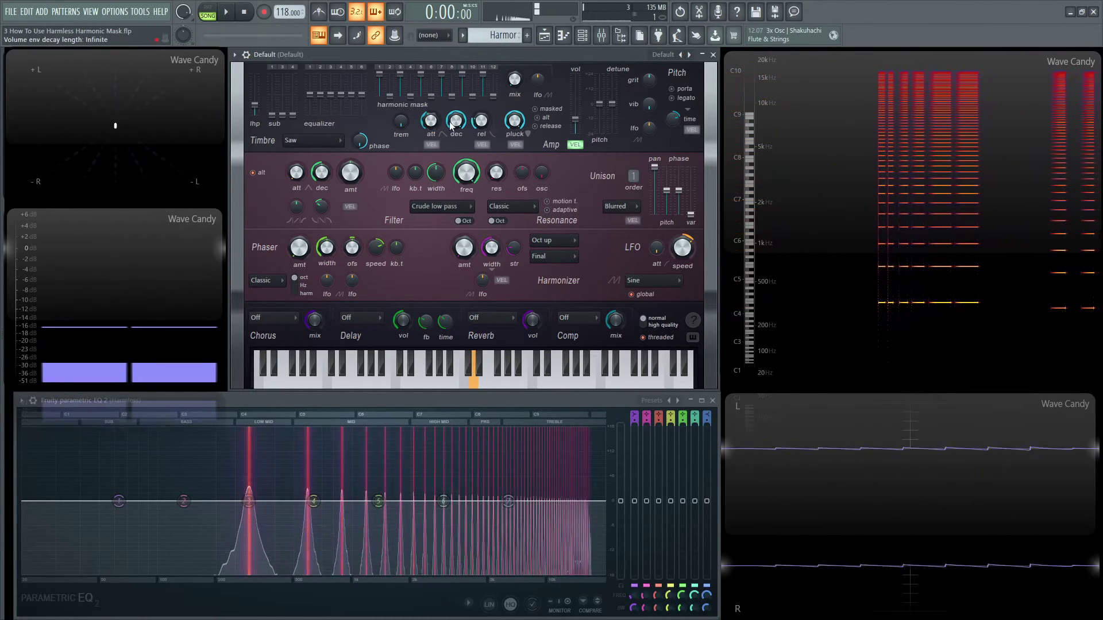
Shorten the volume envelope decay to 3058 ms and play repeated notes to hear the sound fade.
{"action": "left_click_drag", "start_coordinate": [455, 125], "coordinate": [456, 141]}
{"action": "key", "text": "x"}
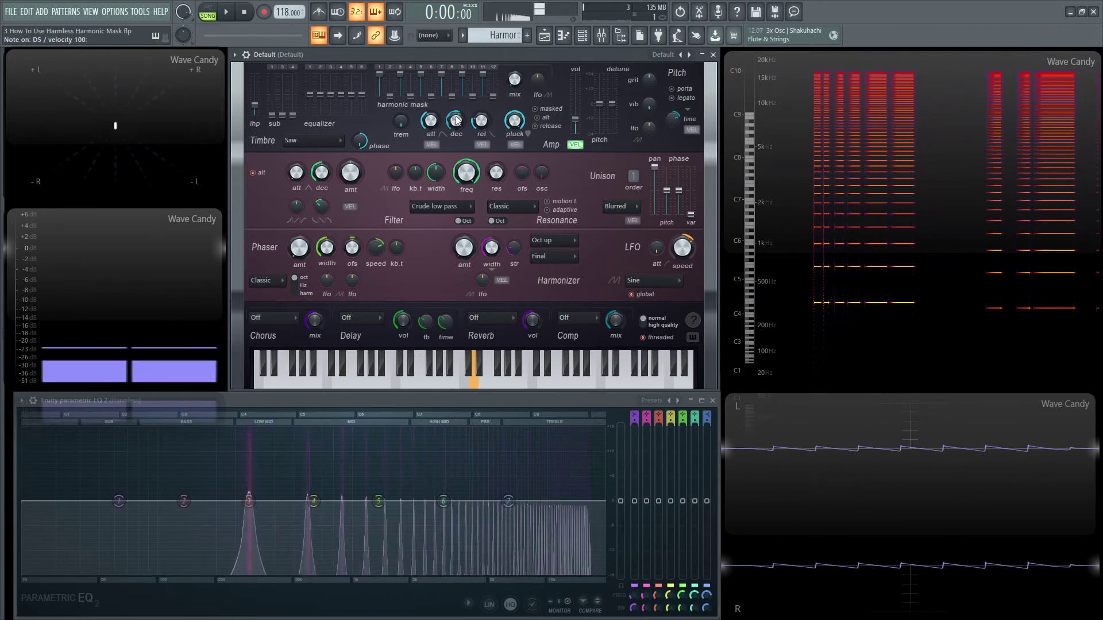
{"action": "key", "text": "x"}
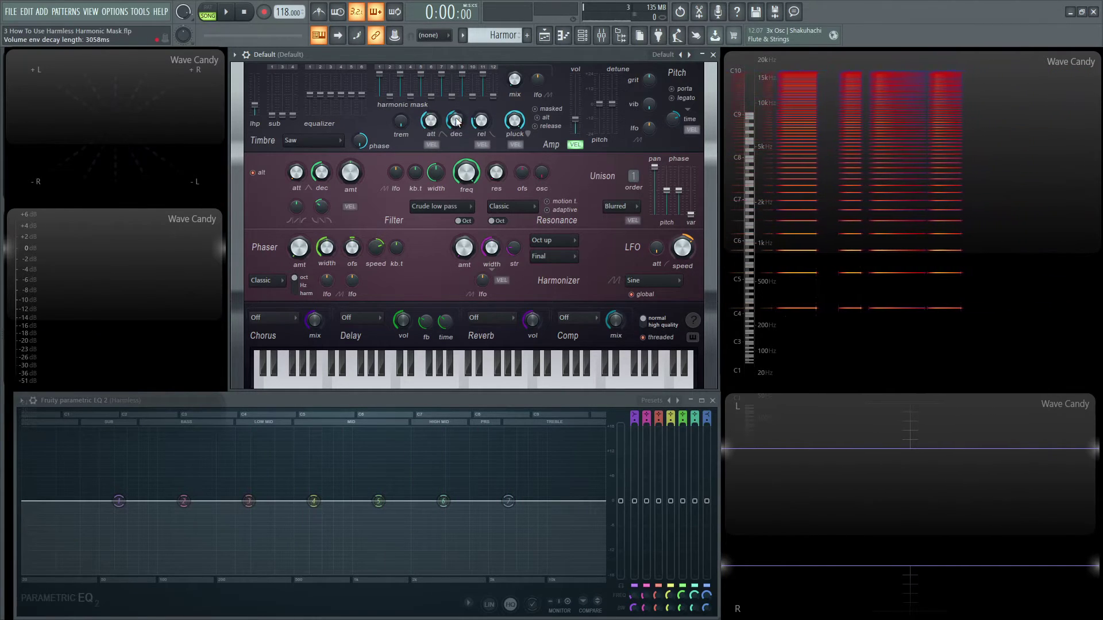
{"action": "key", "text": "w"}
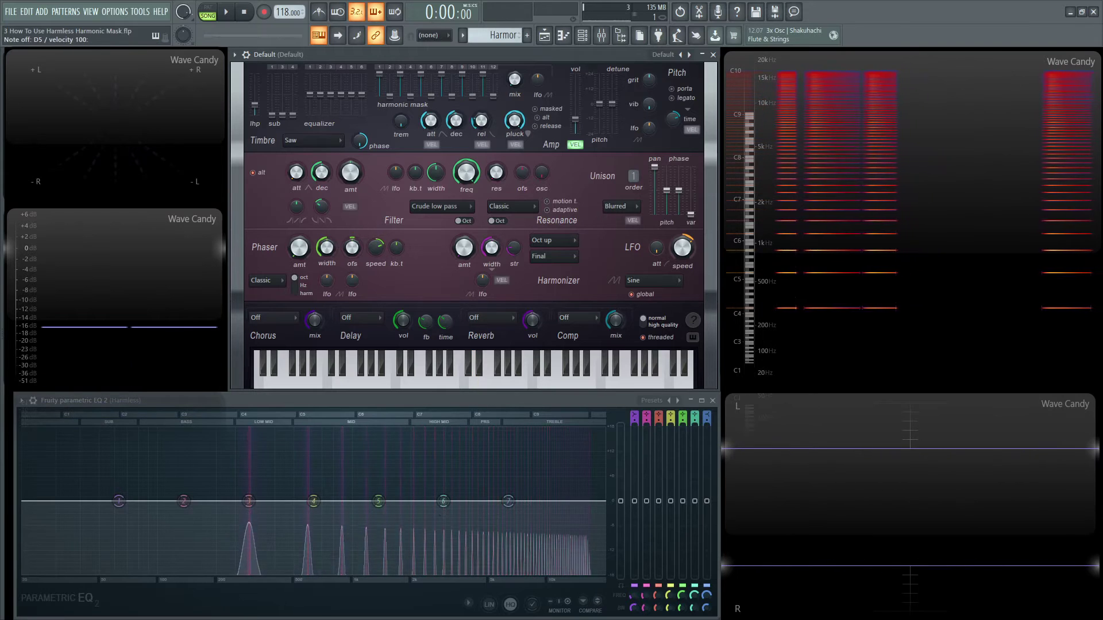
{"action": "key", "text": "w"}
Lengthen the volume envelope release to 539 ms while playing notes to hear the longer tail.
{"action": "key", "text": "w"}
{"action": "left_click_drag", "start_coordinate": [481, 121], "coordinate": [482, 118]}
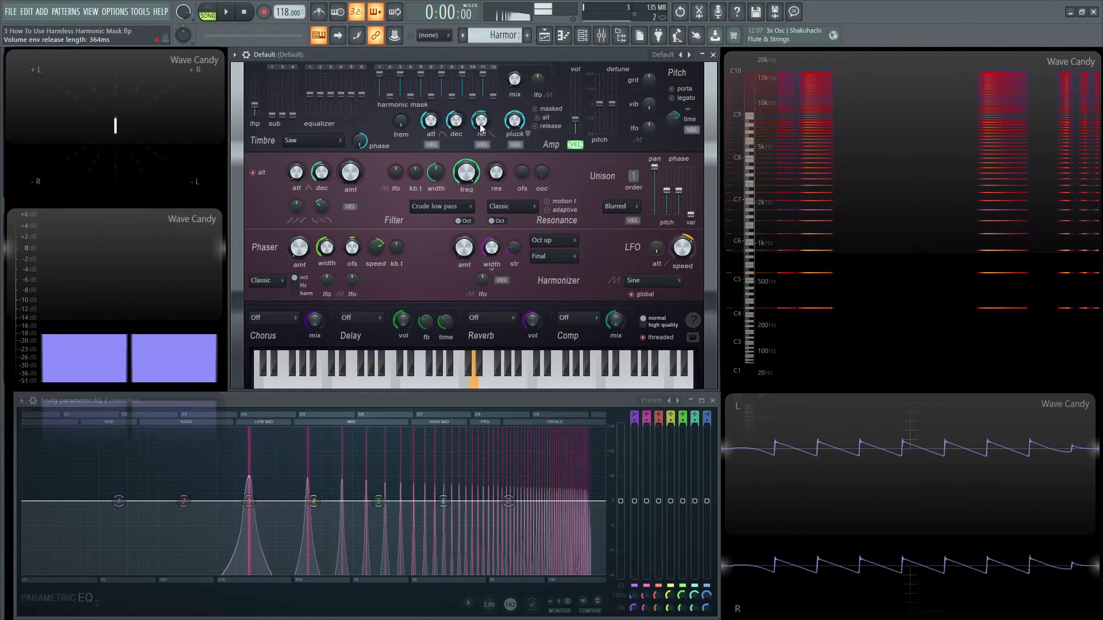
{"action": "scroll", "coordinate": [482, 121], "scroll_direction": "up", "scroll_amount": 3}
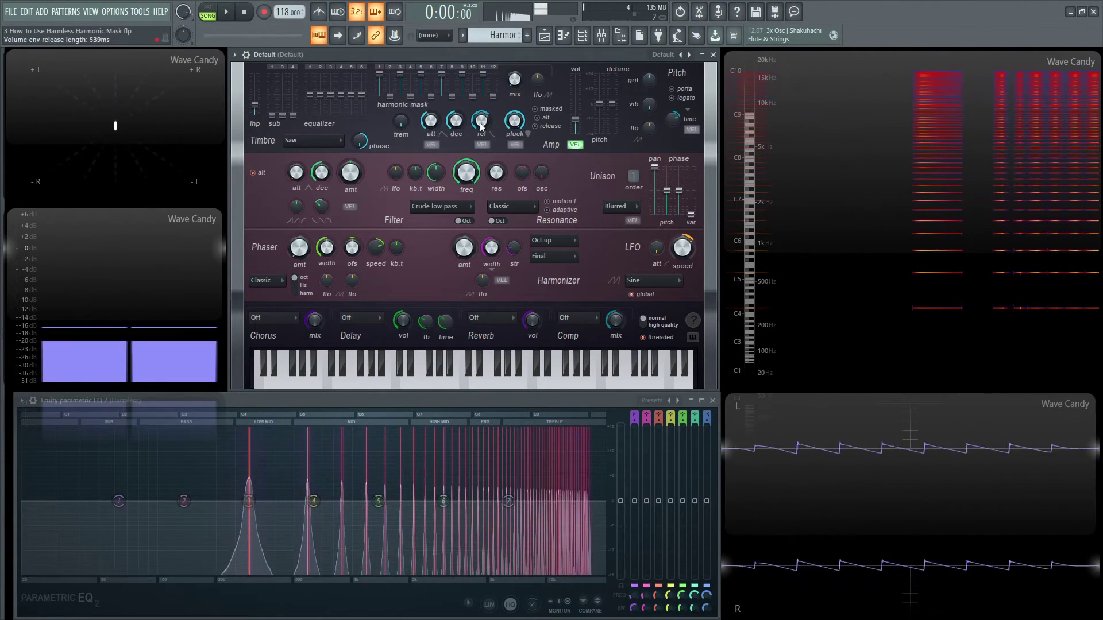
Try velocity control on the volume envelope's attack, release and pluck decay, and switch all three off again.
{"action": "left_click", "coordinate": [431, 145]}
{"action": "left_click", "coordinate": [482, 145]}
{"action": "left_click", "coordinate": [506, 146]}
{"action": "left_click", "coordinate": [508, 145]}
{"action": "left_click", "coordinate": [488, 144]}
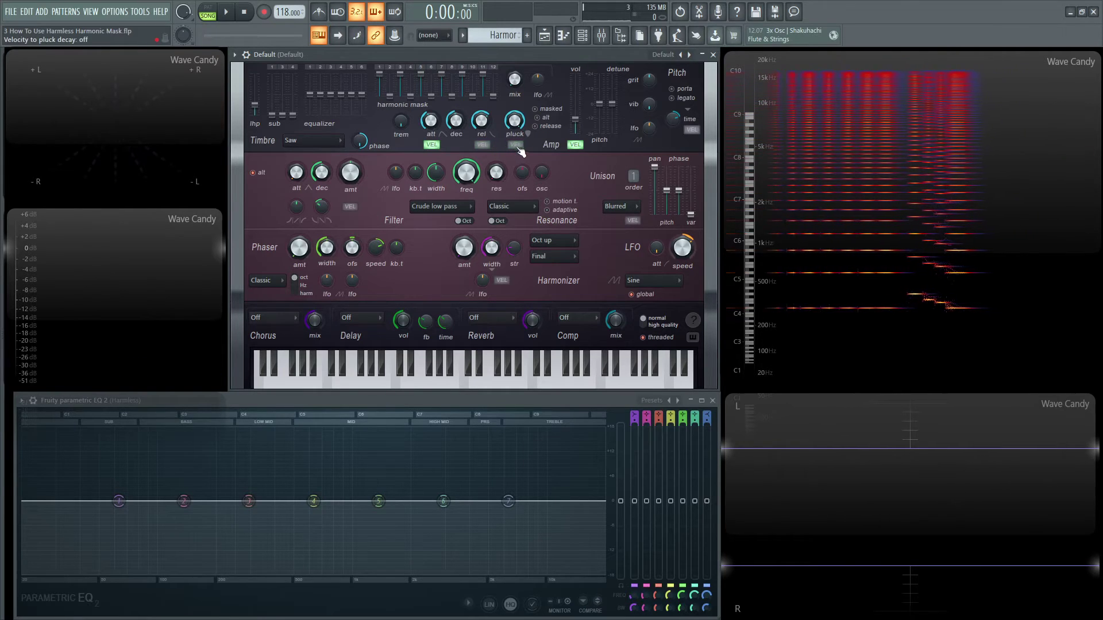
{"action": "left_click", "coordinate": [486, 145]}
{"action": "left_click", "coordinate": [432, 146]}
{"action": "left_click", "coordinate": [489, 145]}
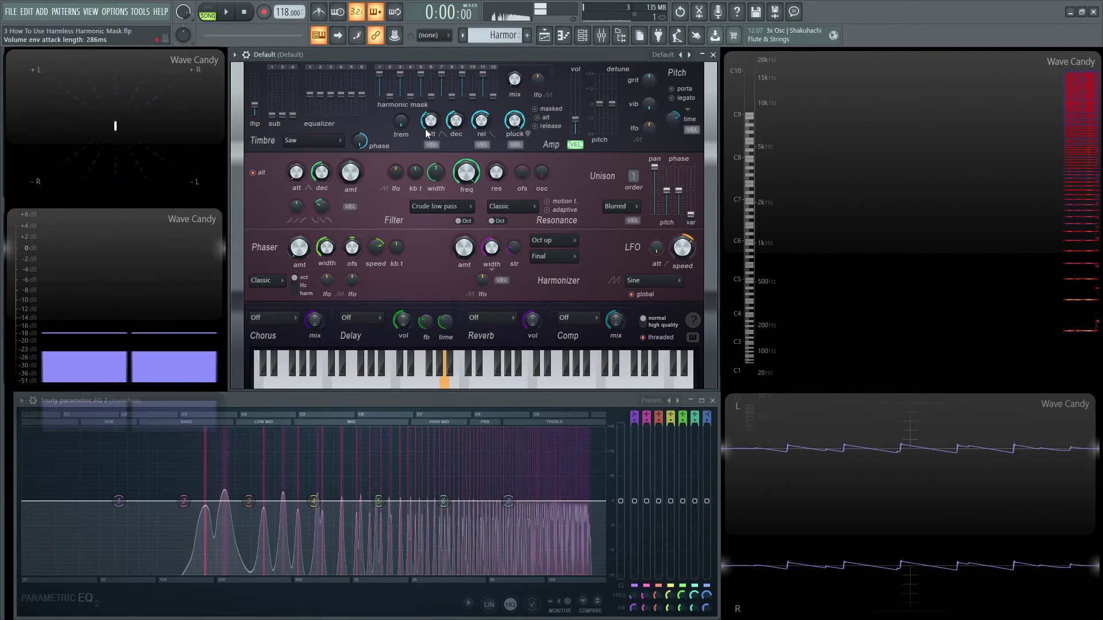
Lengthen the volume envelope attack to 305 ms while playing notes.
{"action": "left_click_drag", "start_coordinate": [429, 123], "coordinate": [429, 119]}
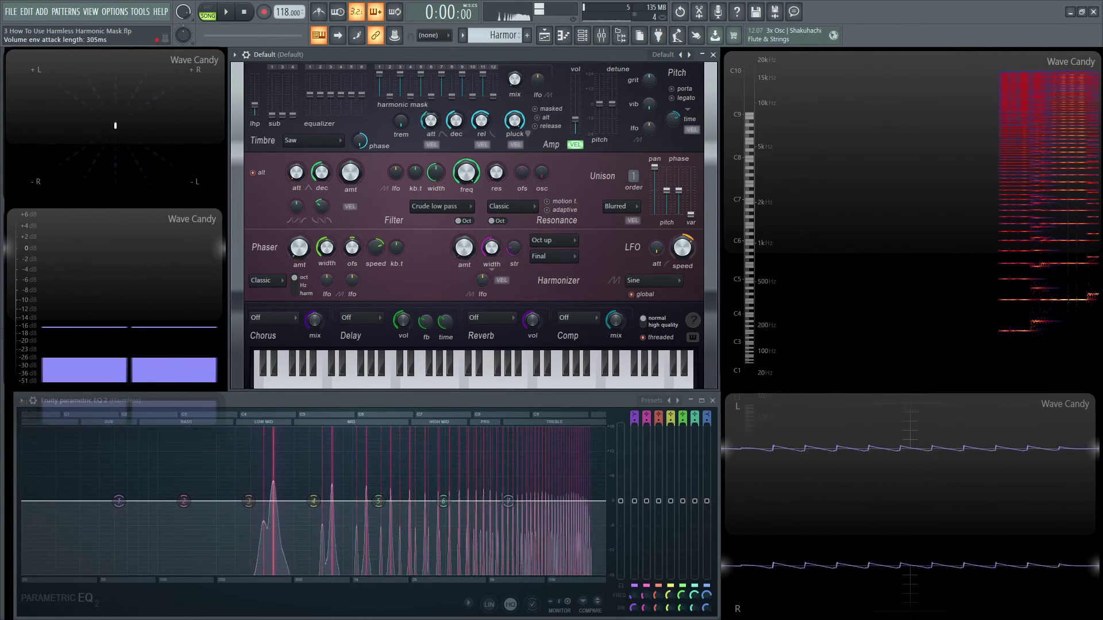